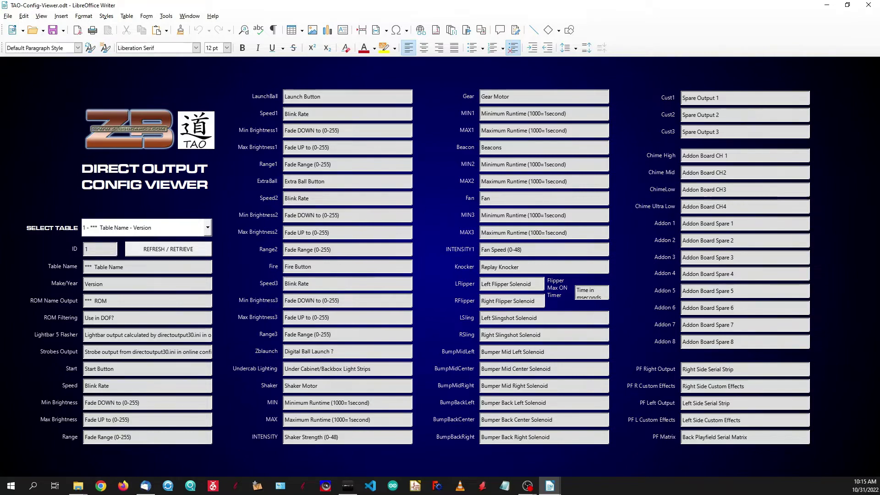
Step: Examine the placeholder descriptions in the Cust3, Table Name and Lightbar 5 Flasher fields
left_click_drag(719, 132, 683, 132)
left_click(723, 133)
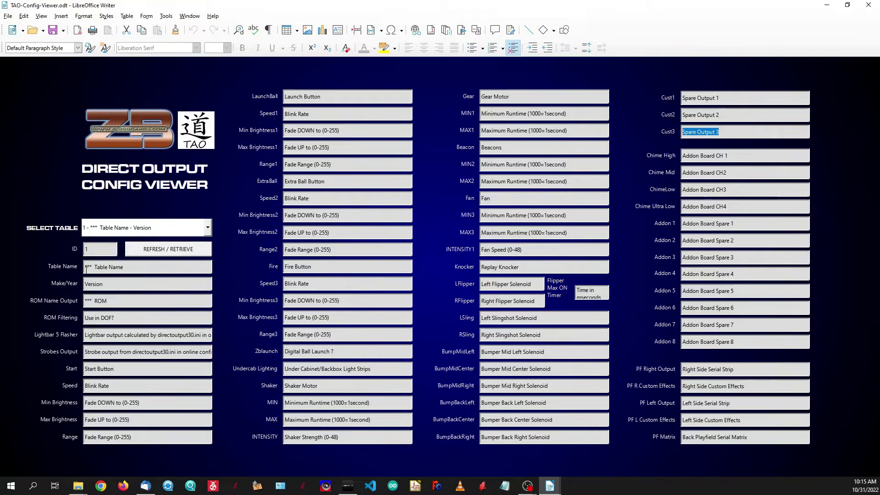
left_click_drag(87, 269, 124, 268)
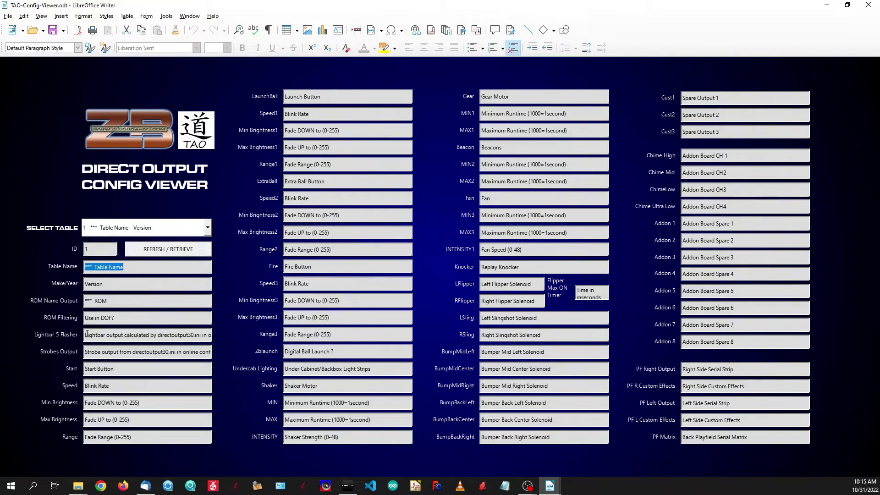
left_click_drag(85, 335, 211, 335)
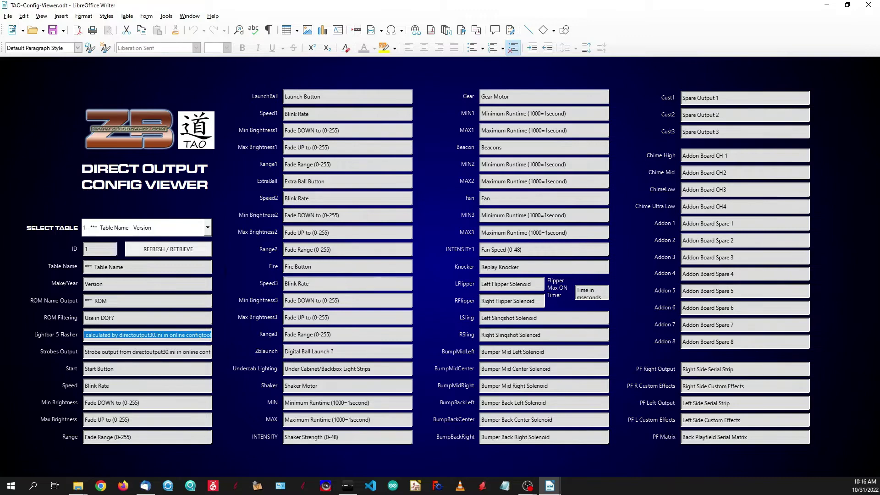
key("Escape")
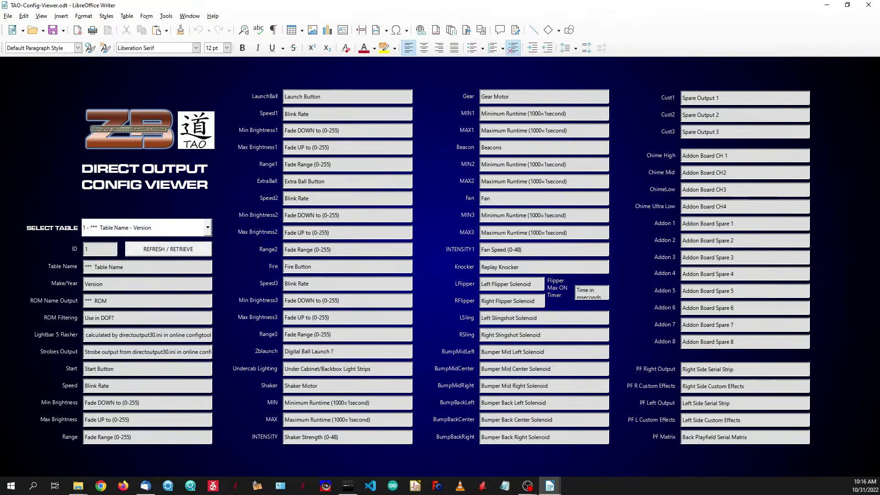
Step: Select table 15 - Attack From Mars and retrieve its output configuration
left_click(208, 227)
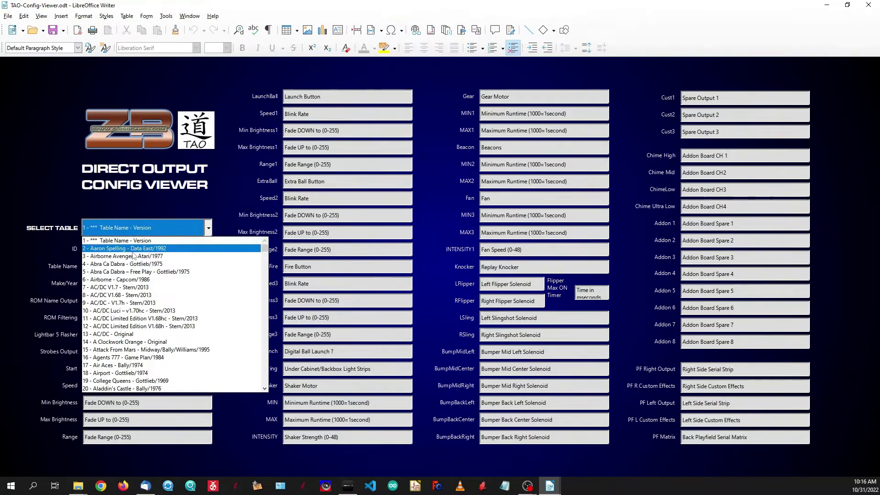
left_click(117, 349)
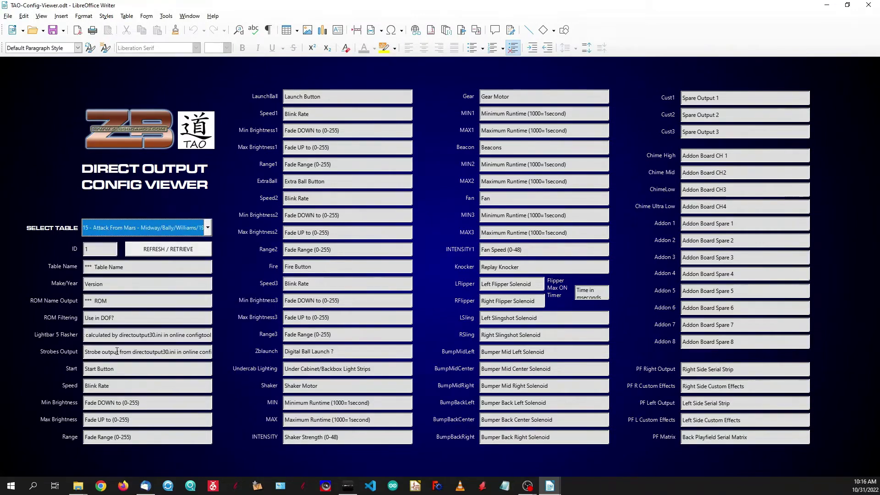
left_click(190, 248)
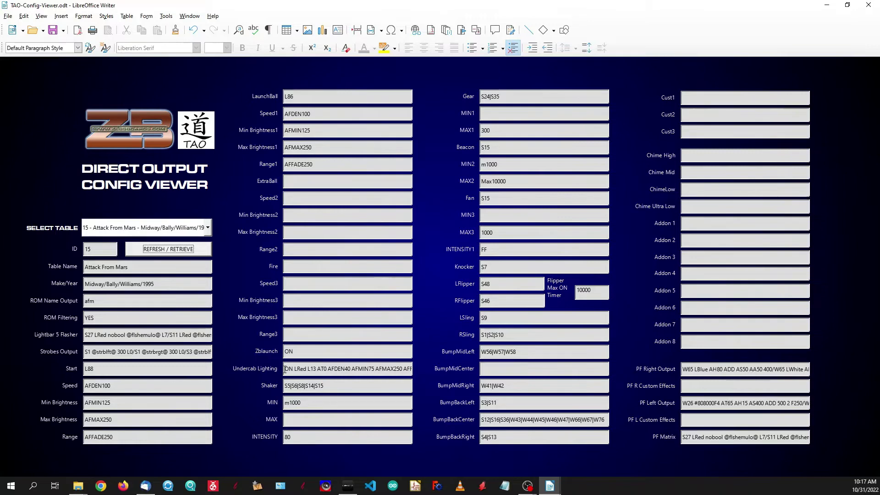
Step: Copy the entire Undercab Lighting value of Attack From Mars into a blank Notepad document
left_click(285, 369)
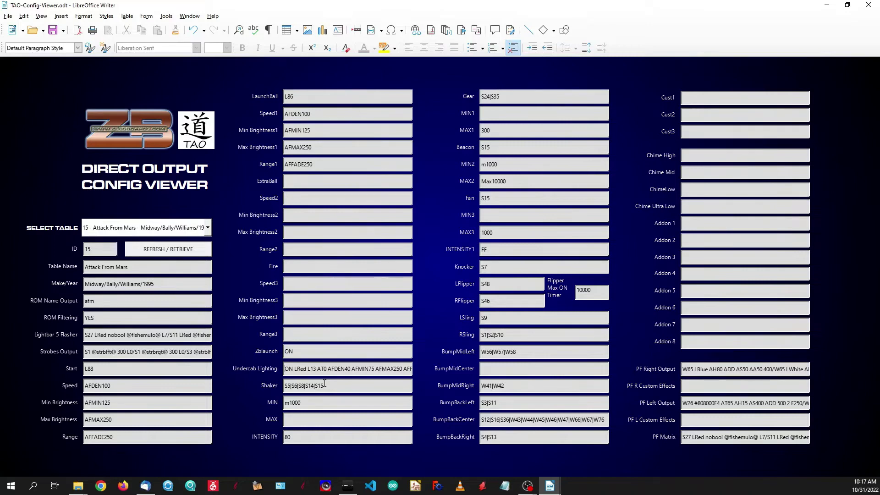
key("ctrl+a")
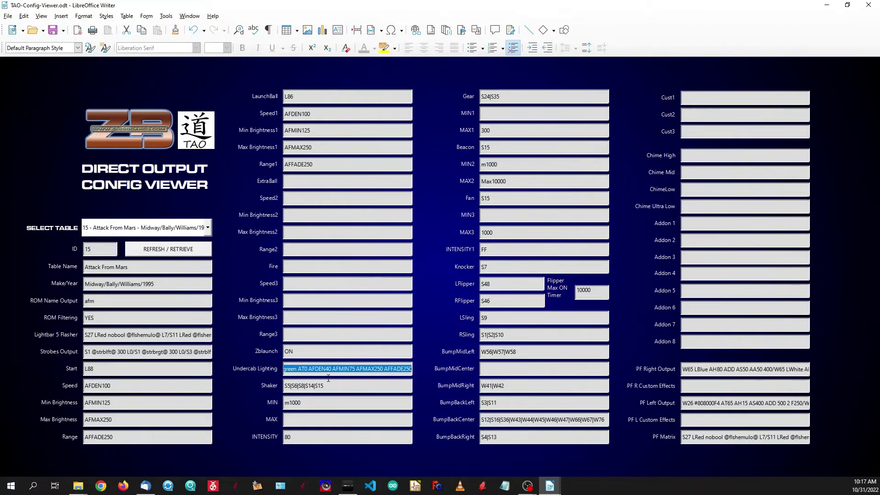
right_click(372, 369)
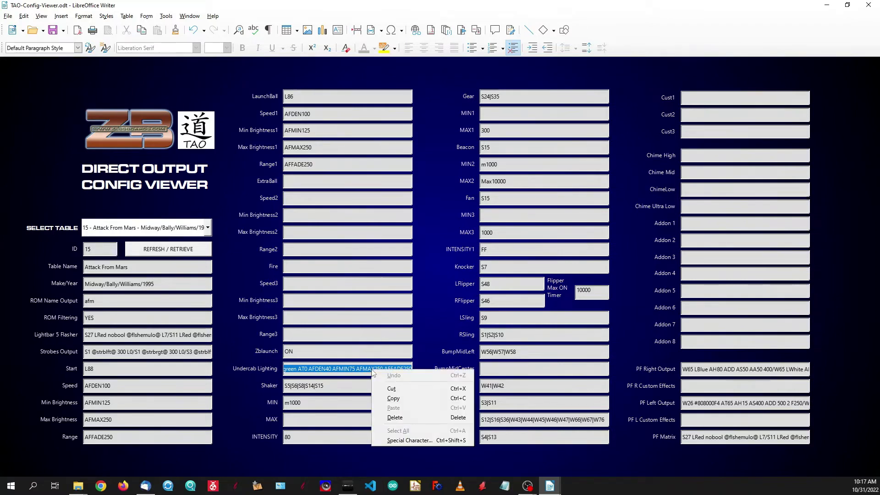
left_click(390, 387)
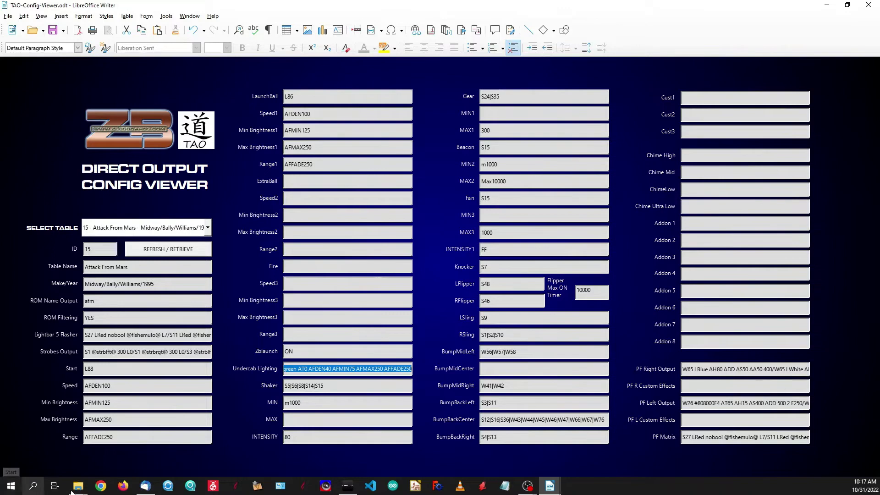
left_click(504, 486)
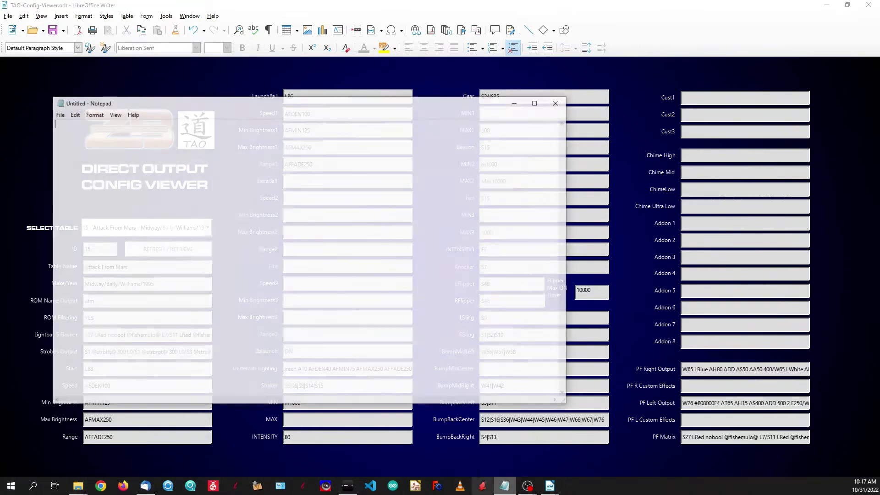
right_click(81, 171)
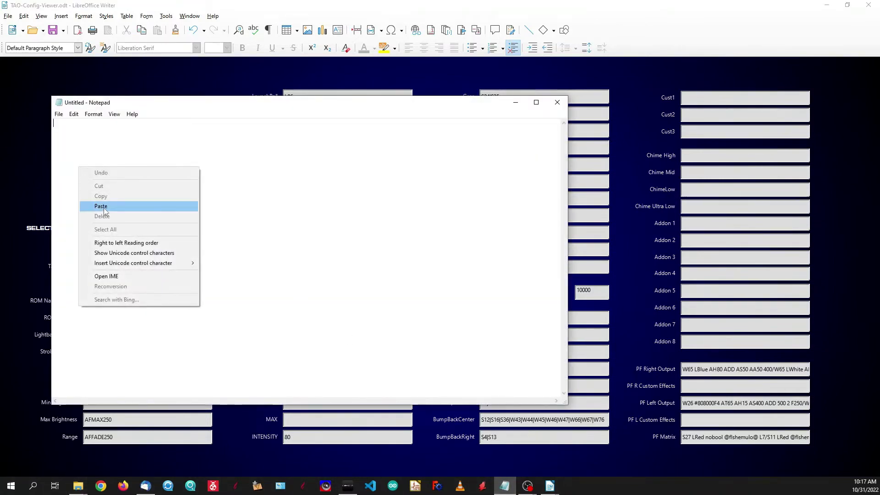
left_click(102, 206)
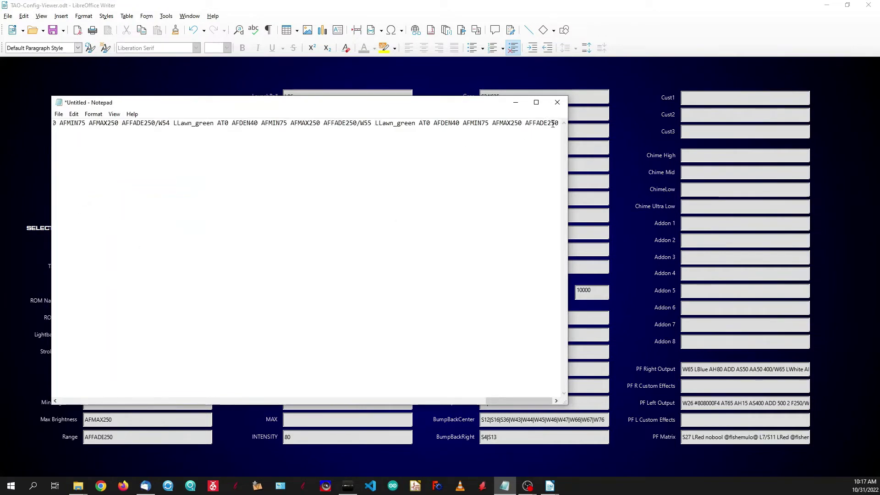
Step: Maximize Notepad and break the pasted string onto new lines before S17, S19, S21 and S22
left_click(536, 102)
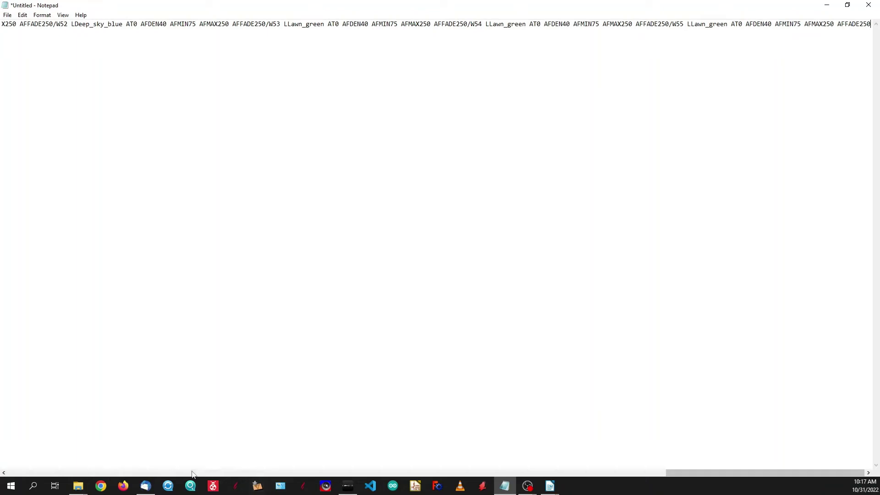
left_click_drag(705, 476, 645, 475)
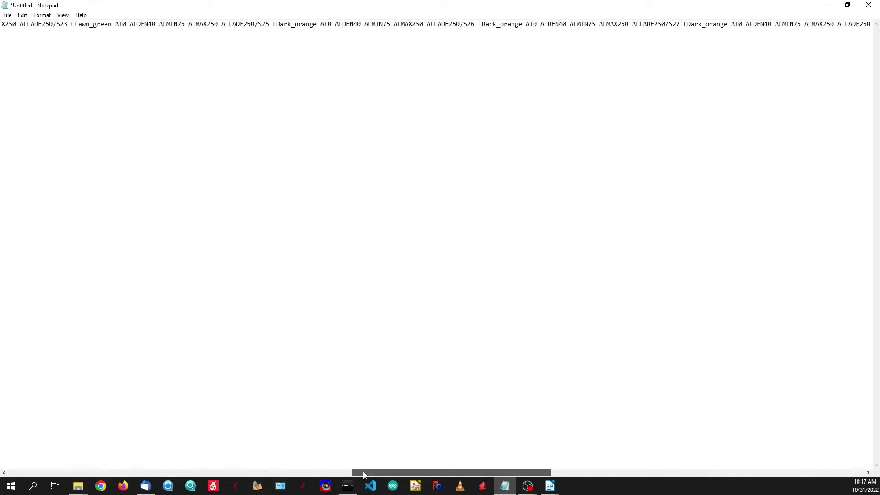
left_click_drag(347, 474, 37, 455)
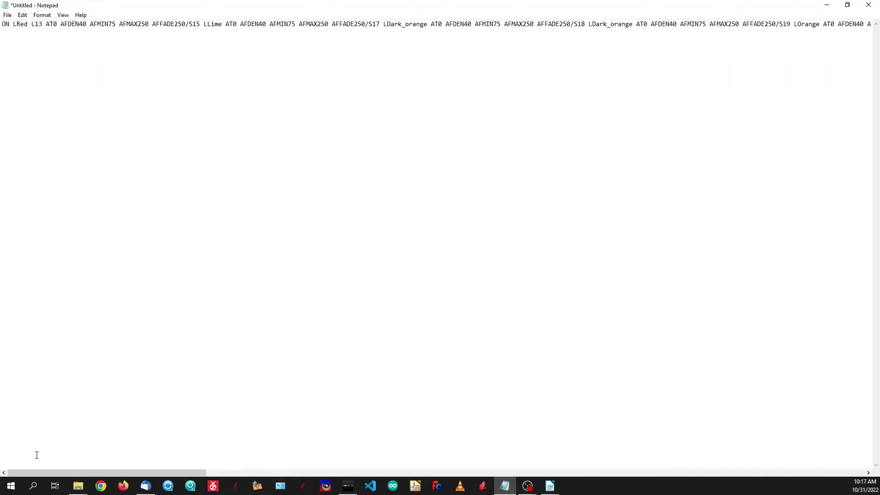
left_click(368, 25)
key("Return")
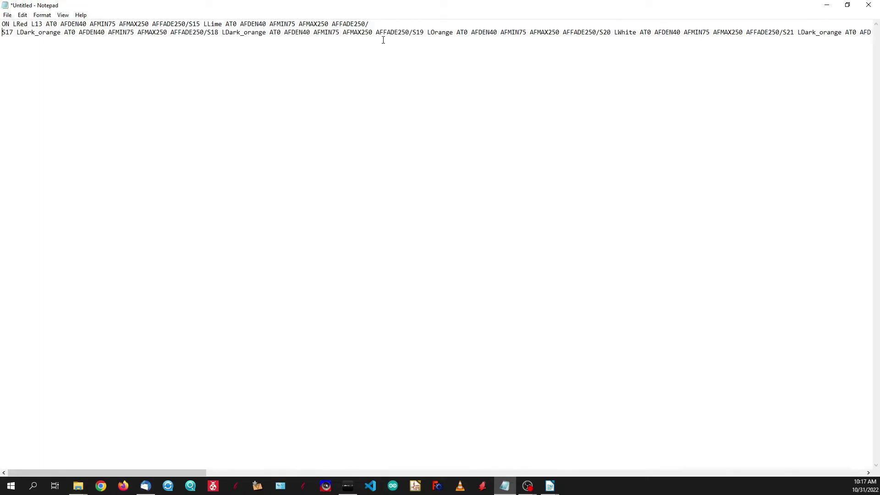
left_click(413, 32)
key("Return")
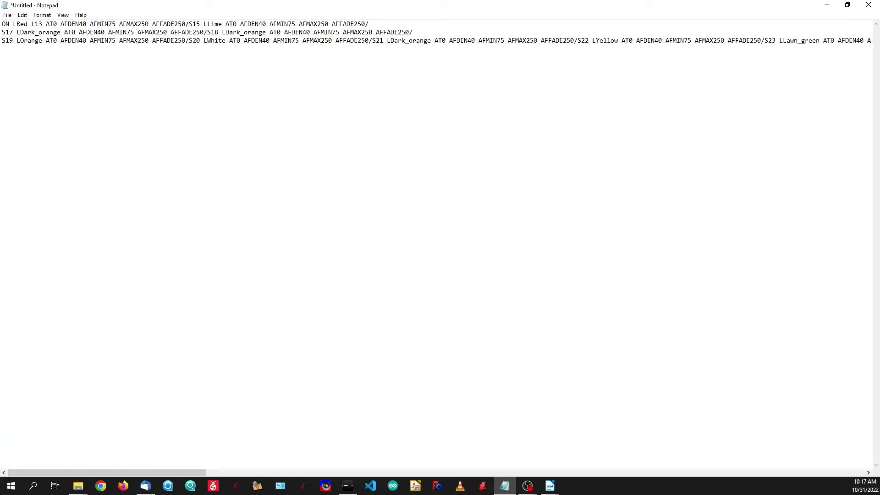
left_click(372, 41)
key("Return")
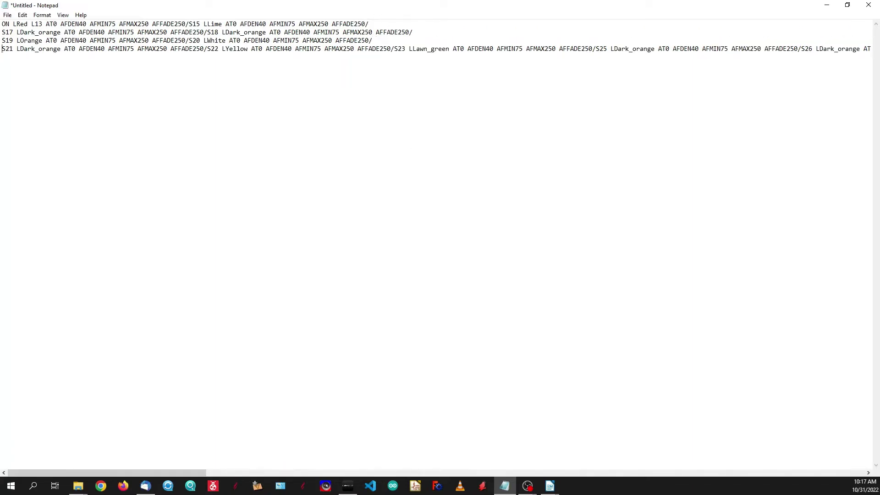
left_click(208, 49)
key("Return")
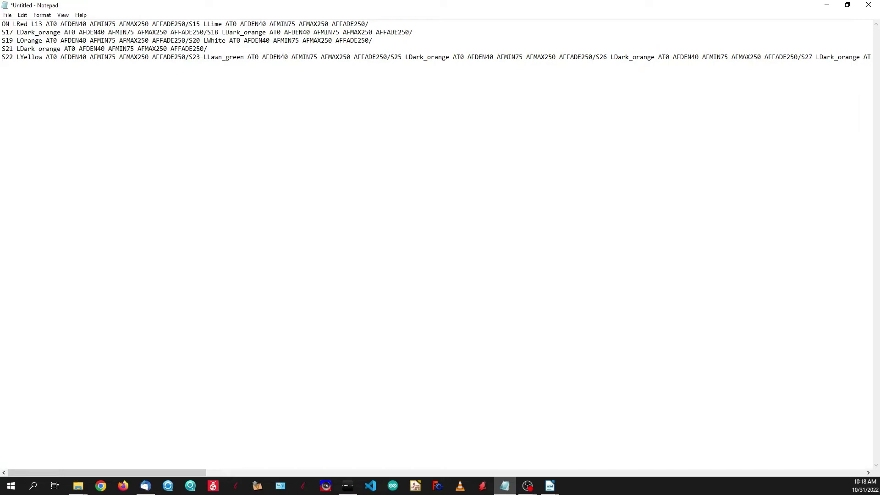
Step: Continue splitting the string with line breaks before S23, S25, S26, S27, S28, S39 and W51
key("Return")
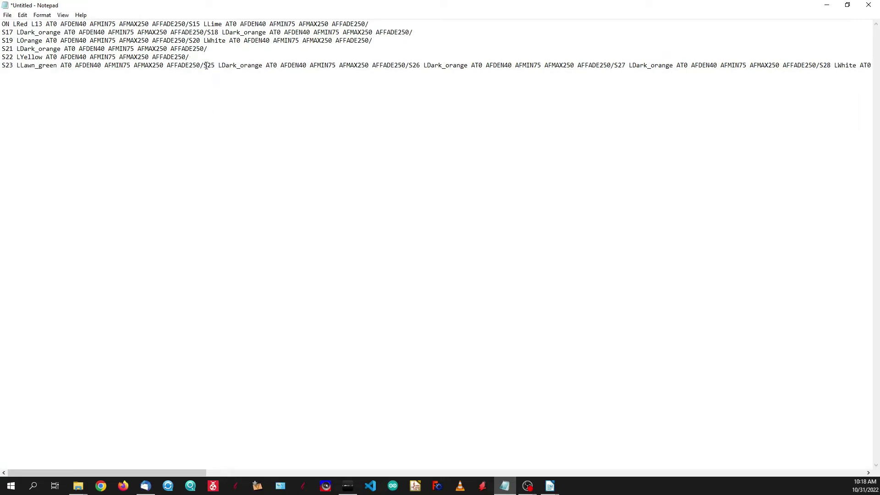
key("Return")
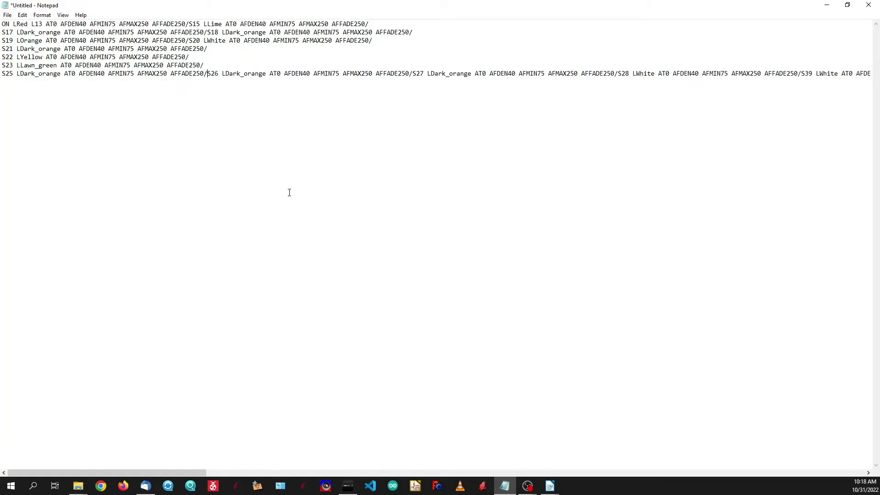
key("Return")
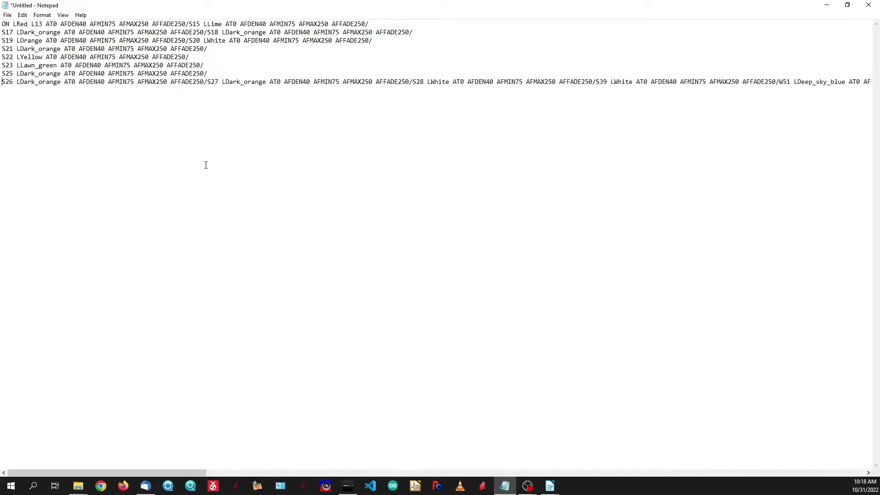
left_click(207, 82)
key("Return")
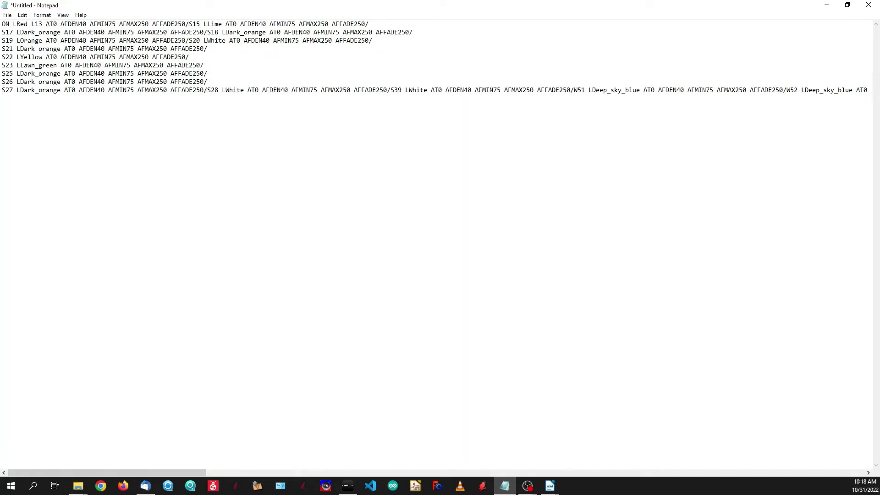
left_click(207, 91)
key("Return")
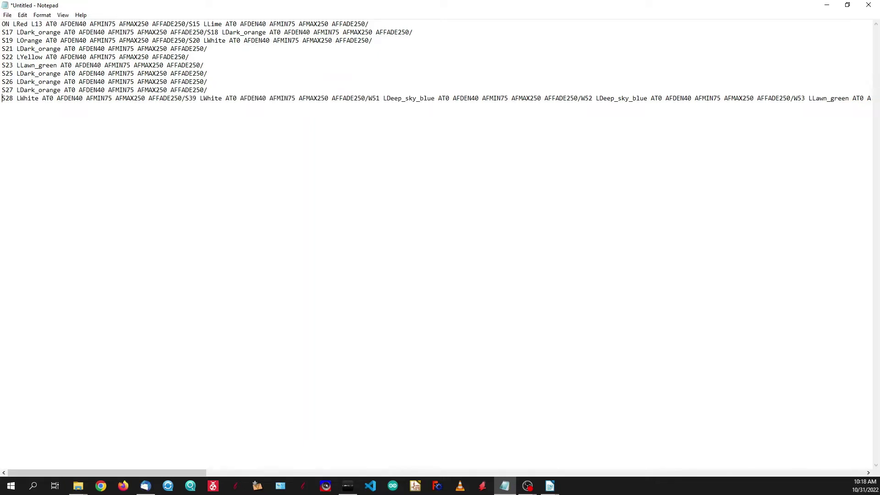
left_click(186, 98)
key("Return")
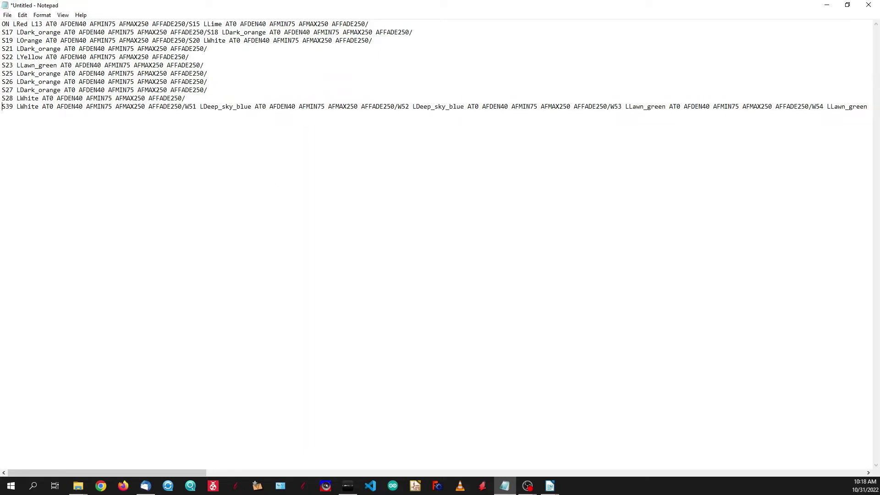
left_click(186, 106)
key("Return")
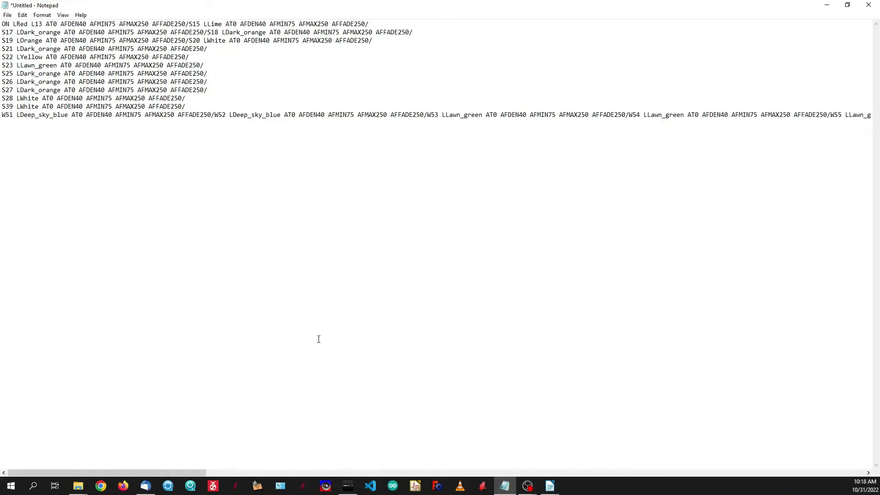
Step: Split the remaining combined entries at the beginning of the text by adding line breaks before L13, S15, S18 and S20
left_click_drag(188, 473, 183, 491)
key("Return")
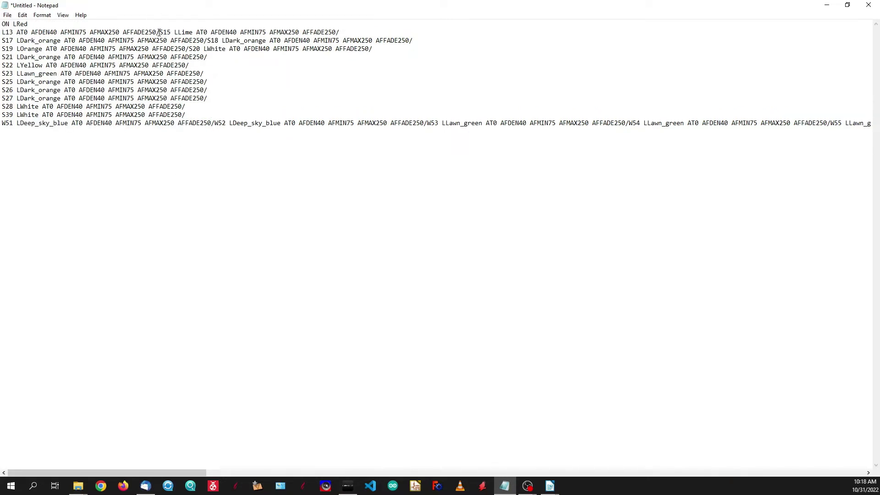
key("Return")
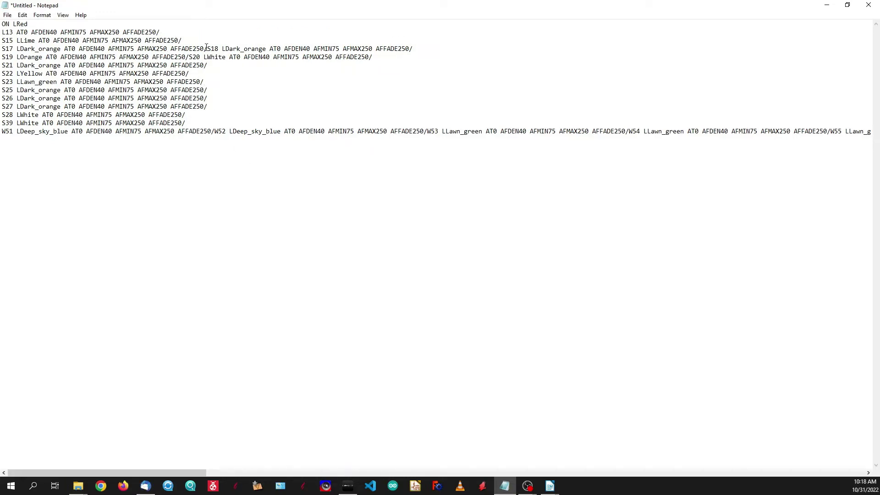
key("Return")
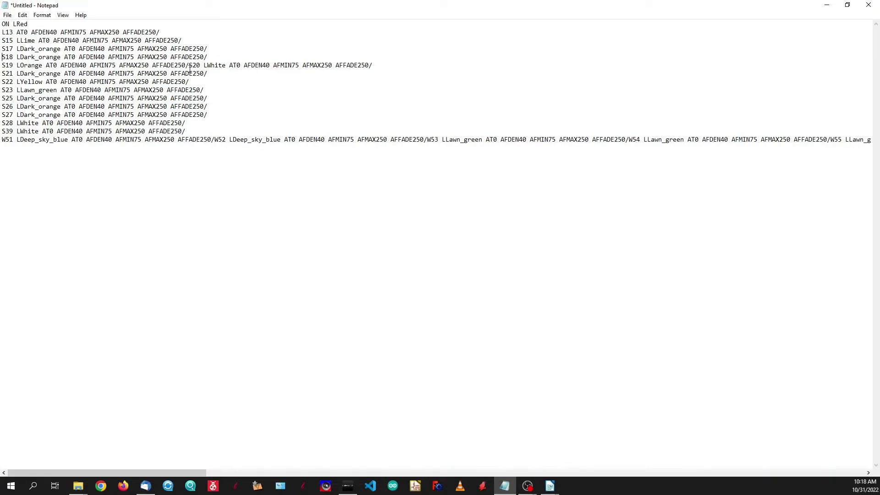
key("Return")
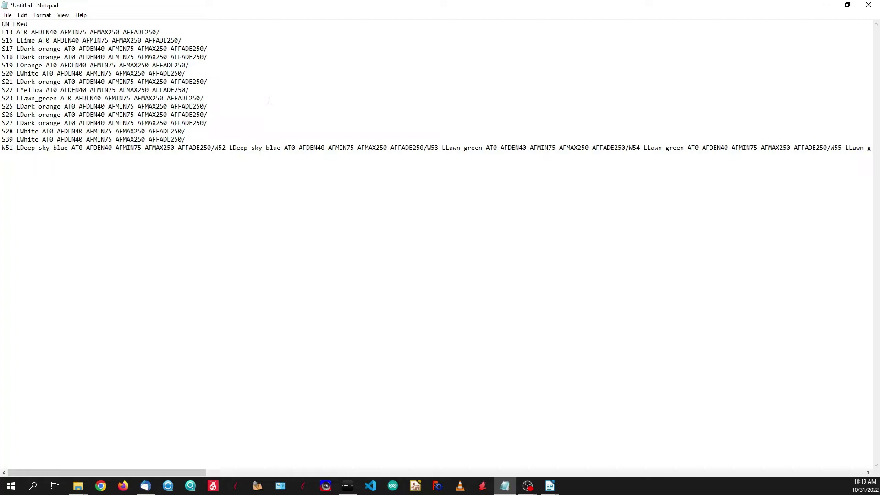
Step: Bring up directoutputconfig30.ini in Notepad and look through its Colors DOF definitions down to the orange shades
left_click(72, 490)
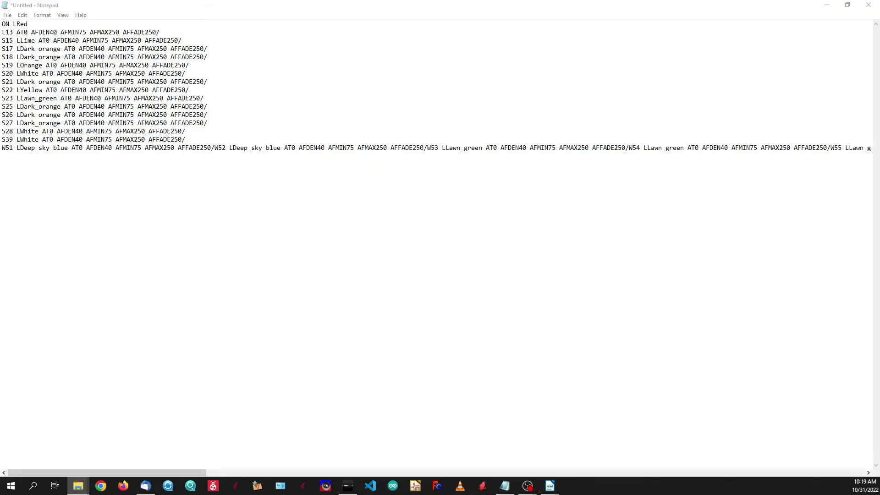
key("alt+Tab")
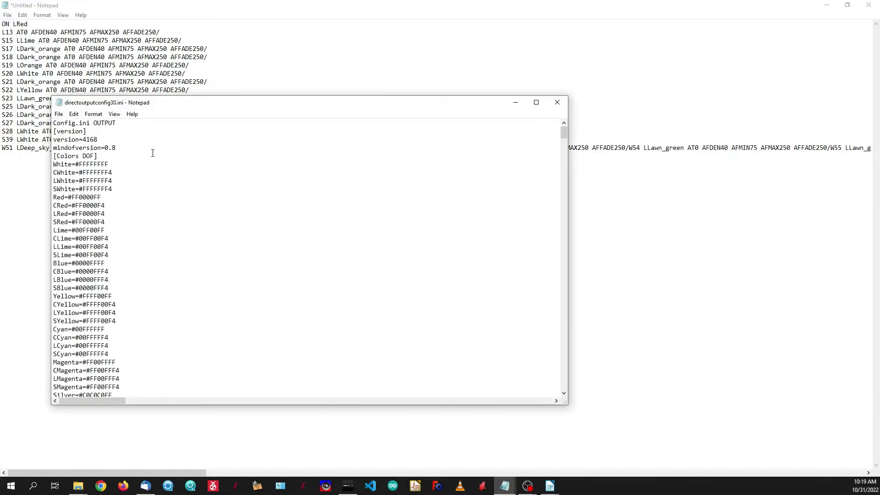
scroll(170, 185, "down", 20)
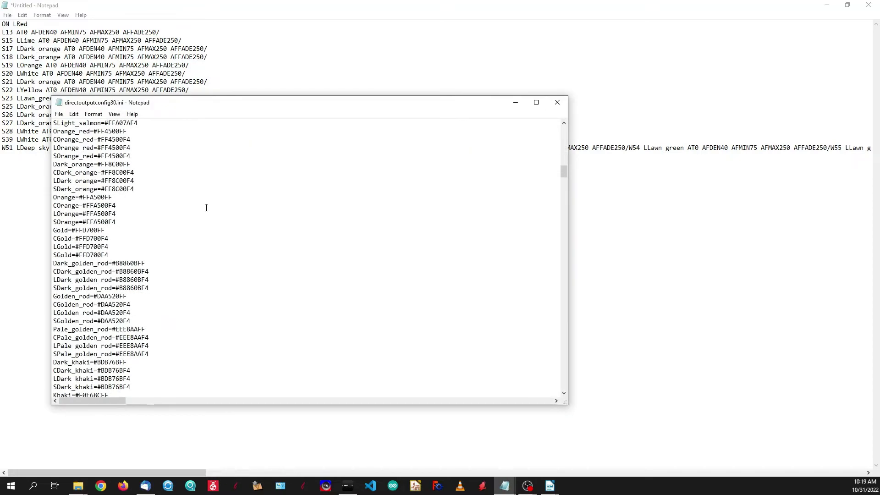
Step: Copy the complete afm entry under [Config DOF] in directoutputconfig30.ini and minimize the file
left_click_drag(563, 171, 560, 350)
scroll(285, 274, "up", 4)
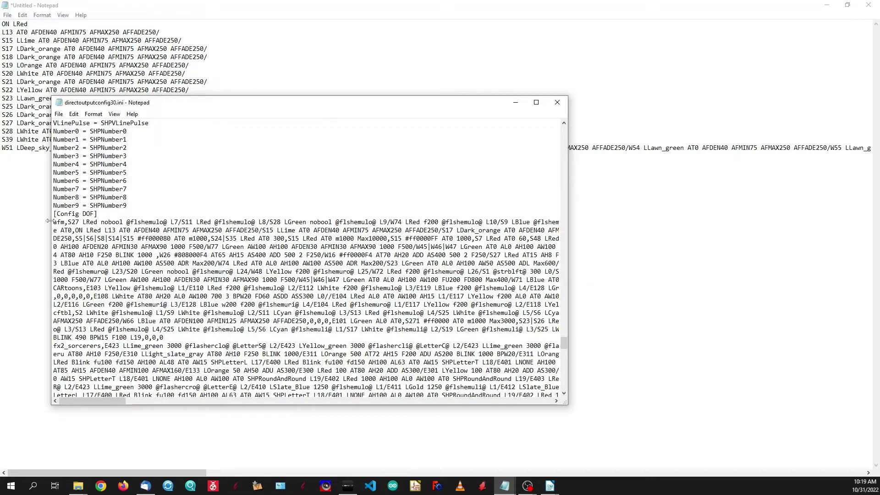
left_click_drag(53, 223, 54, 288)
right_click(109, 249)
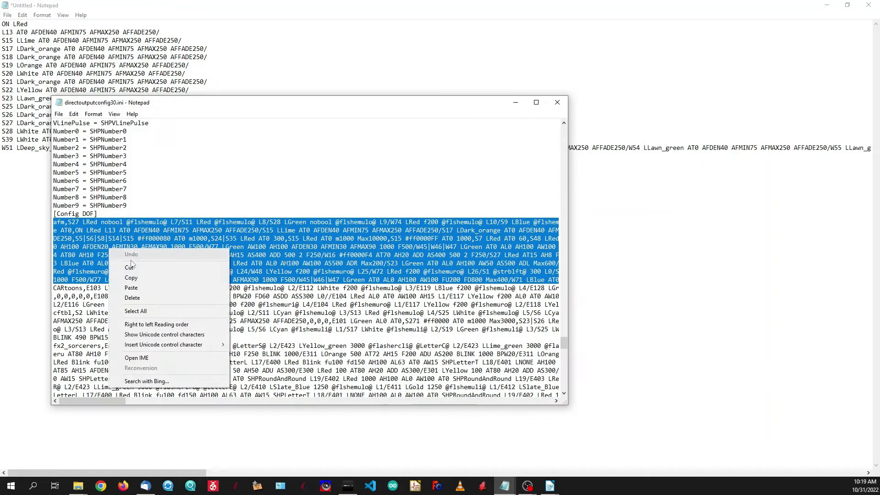
left_click(138, 278)
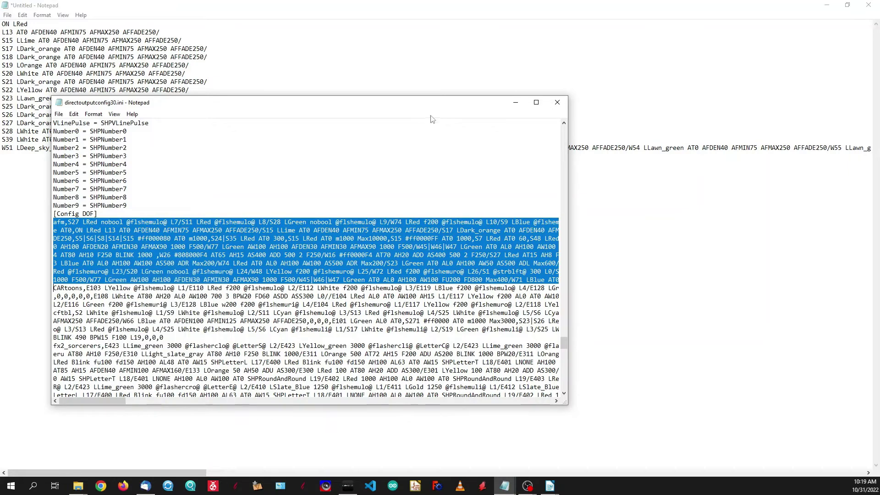
left_click(515, 103)
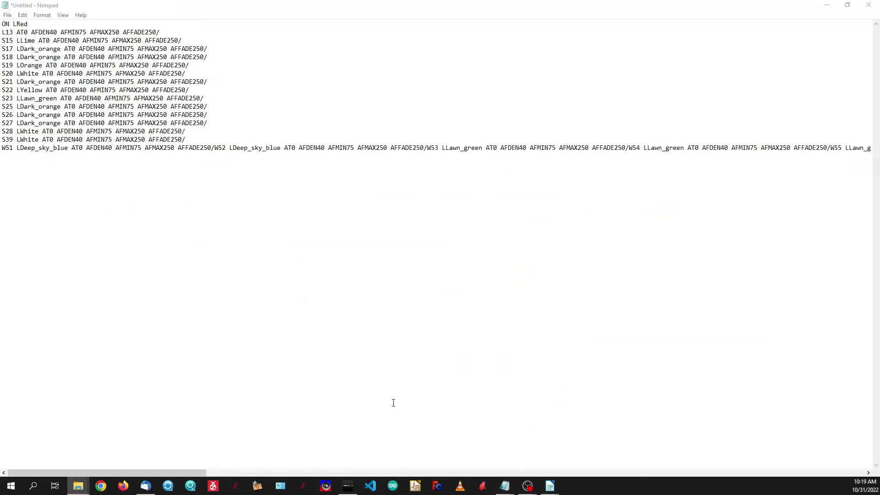
Step: Open a new blank Notepad window, paste the copied afm entry into it and maximize the window
mouse_move(506, 490)
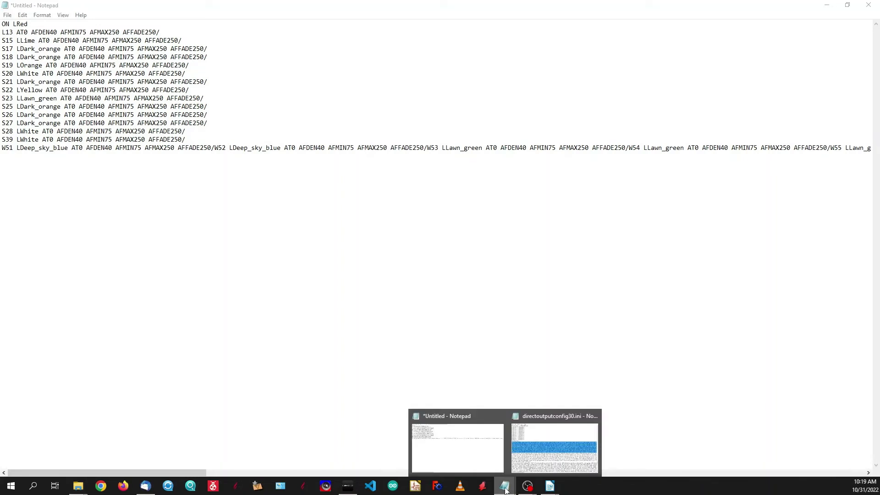
right_click(506, 489)
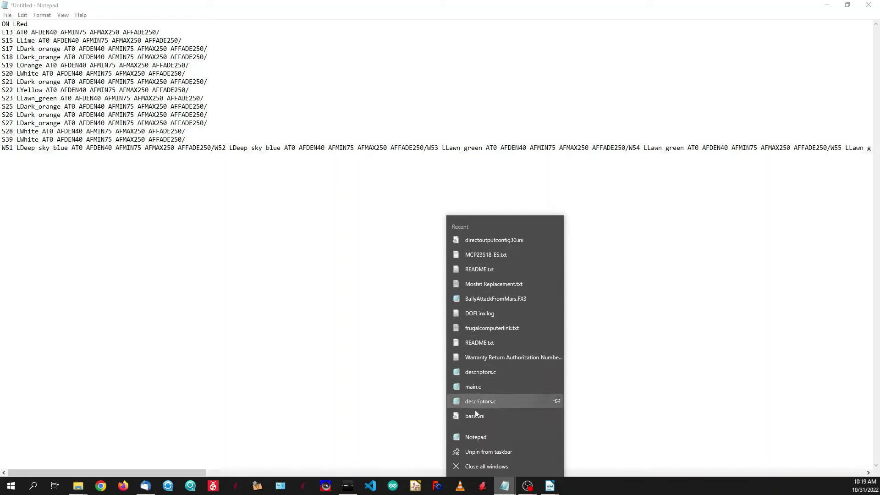
left_click(476, 438)
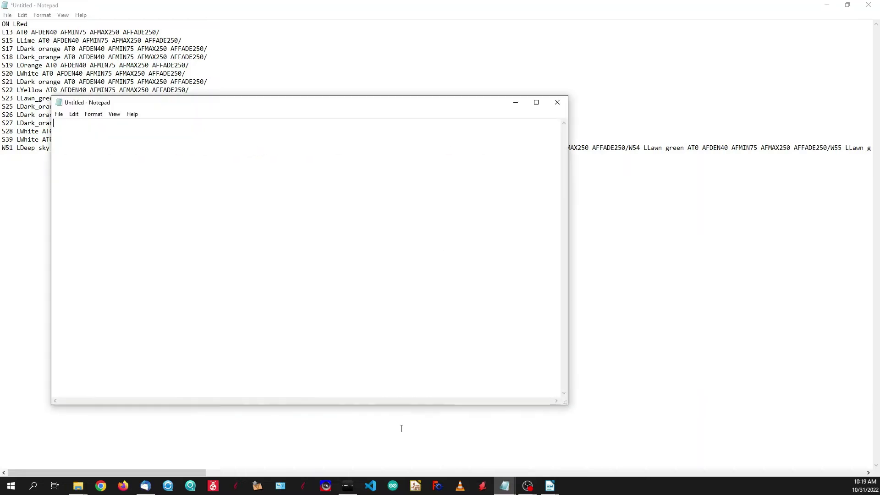
right_click(79, 137)
left_click(122, 180)
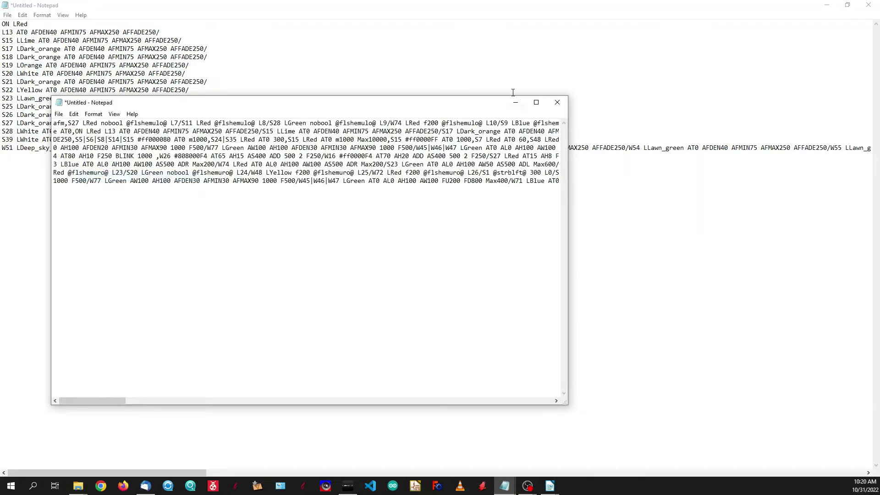
left_click(536, 101)
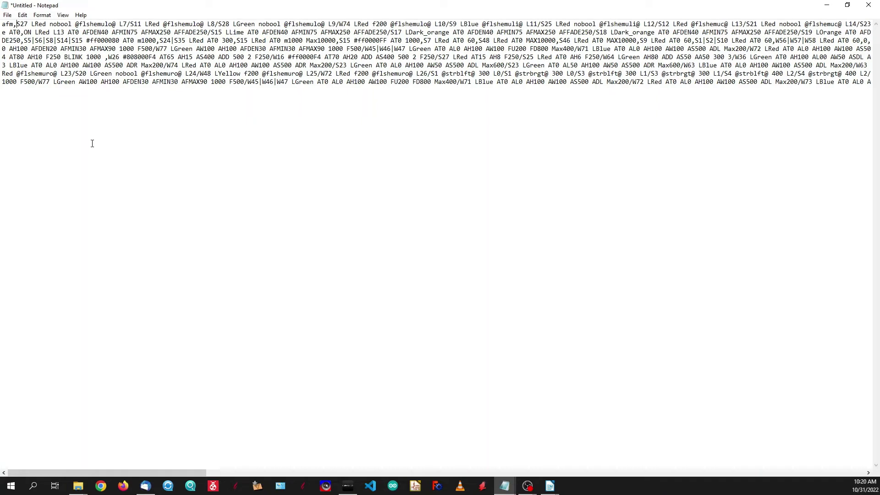
Step: Insert line breaks after the ROM name afm, before the 0,0,0,W41|W42 run and before S5|S6|S8|S14|S15
key("Return")
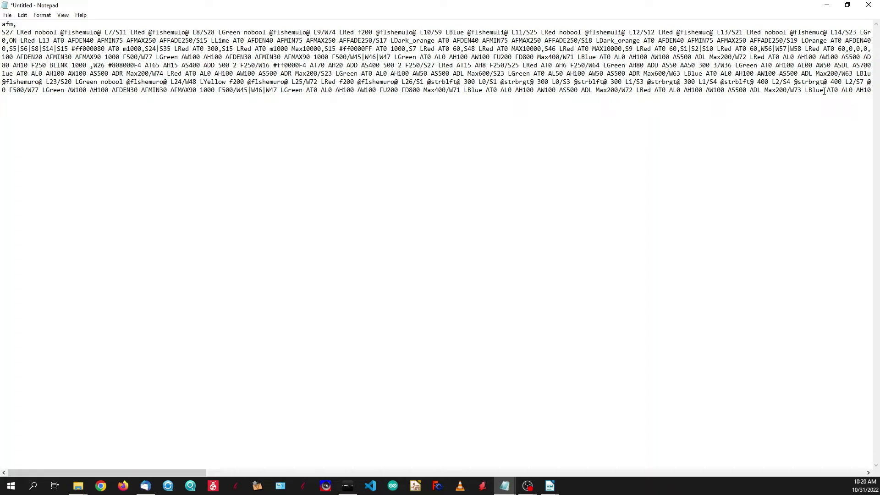
left_click(849, 49)
key("Return")
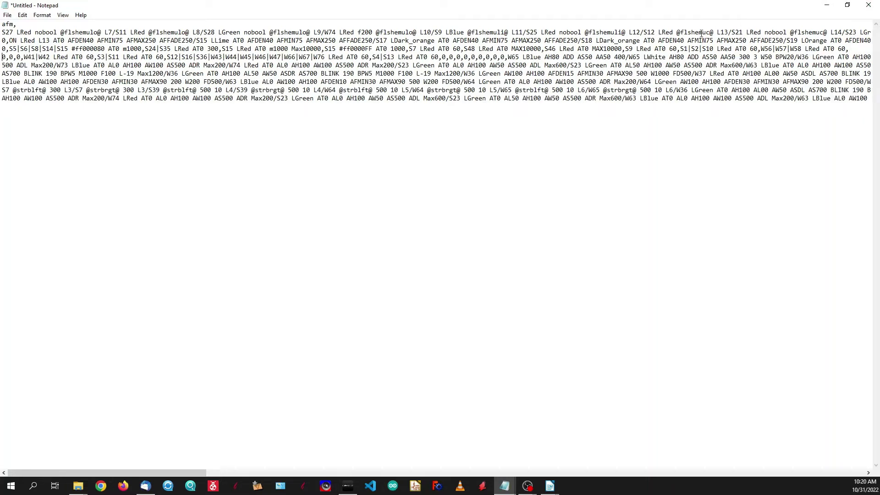
left_click(9, 49)
key("Return")
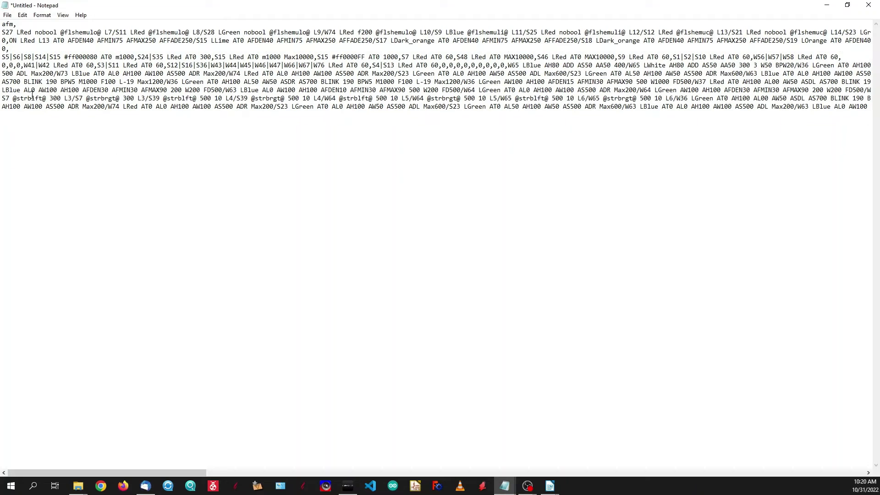
Step: Put the ON LRed L13 and ON LBlue AT0 sections on their own lines and minimize this Notepad window
key("Return")
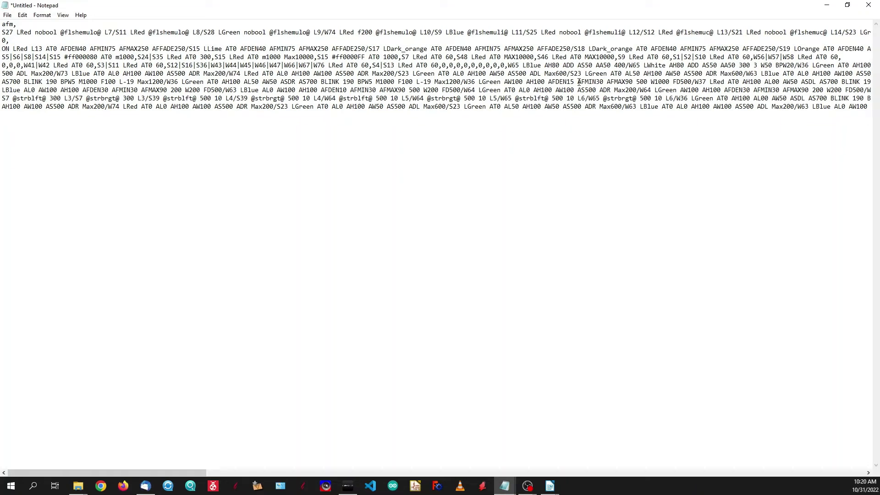
left_click_drag(181, 472, 848, 484)
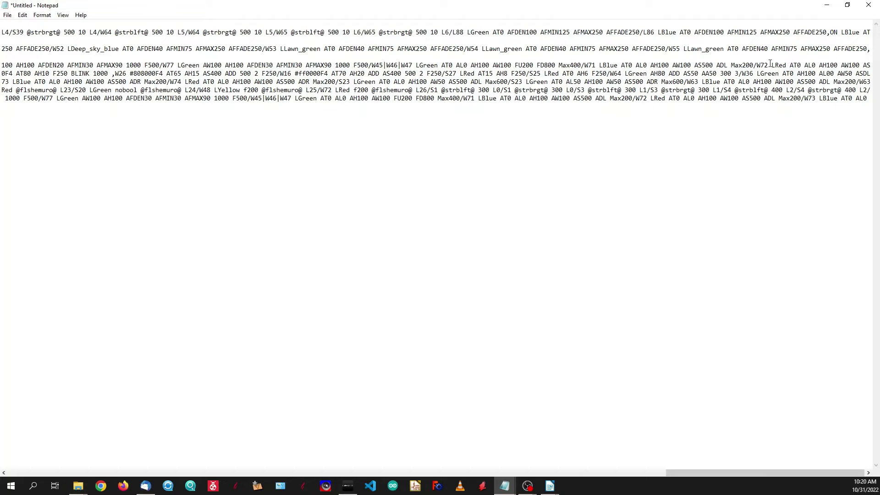
key("Return")
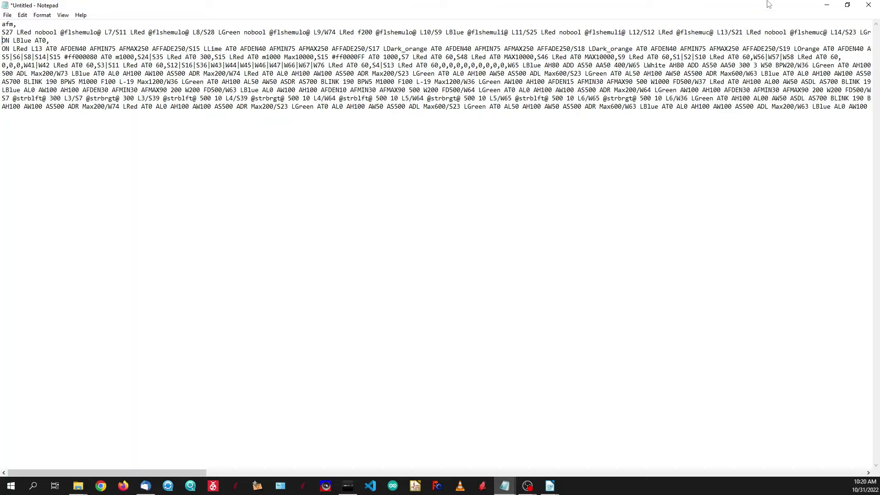
left_click(827, 5)
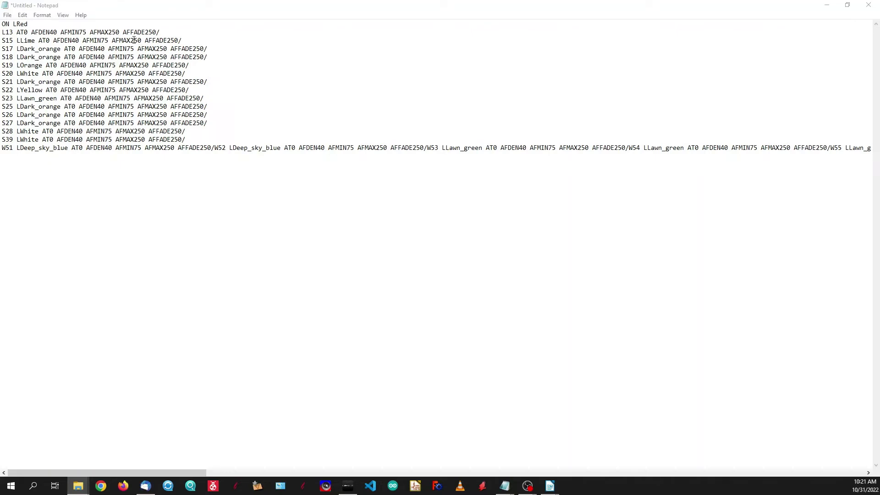
Step: Examine the L13 and S15 entries by highlighting their triggers, effect parameters and the slash separator
left_click_drag(156, 33, 161, 33)
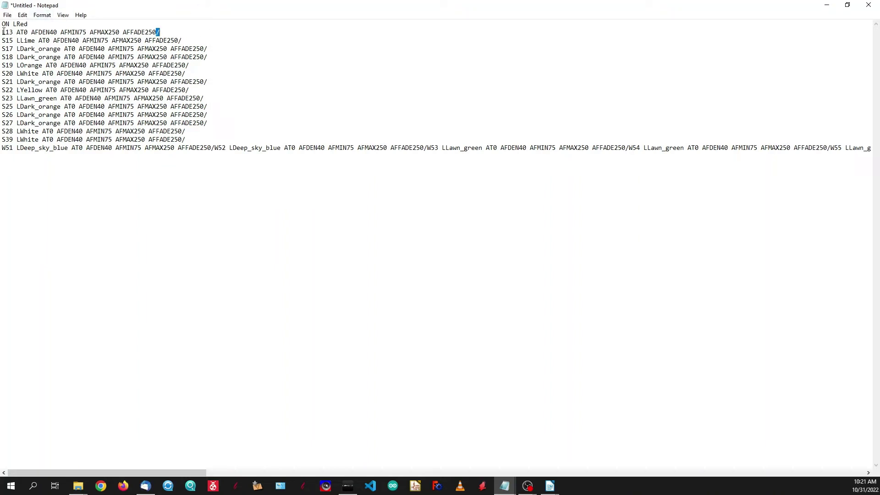
left_click_drag(2, 32, 14, 33)
left_click_drag(17, 32, 155, 30)
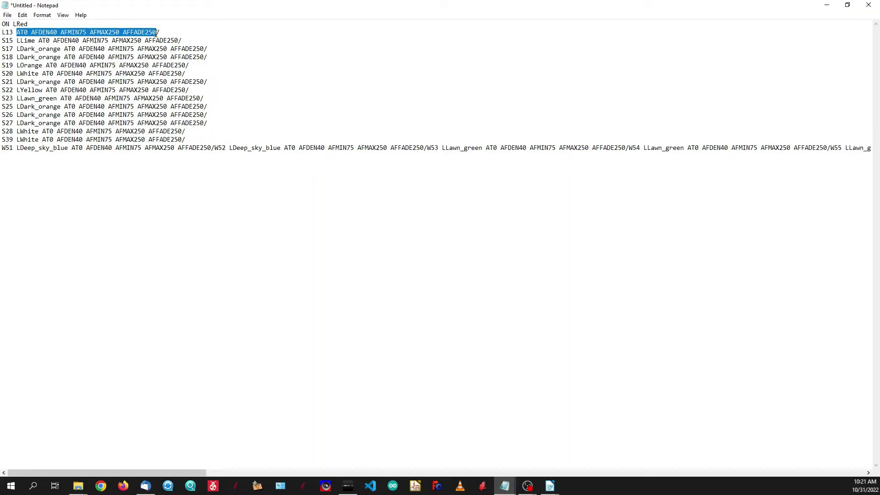
left_click_drag(156, 32, 168, 33)
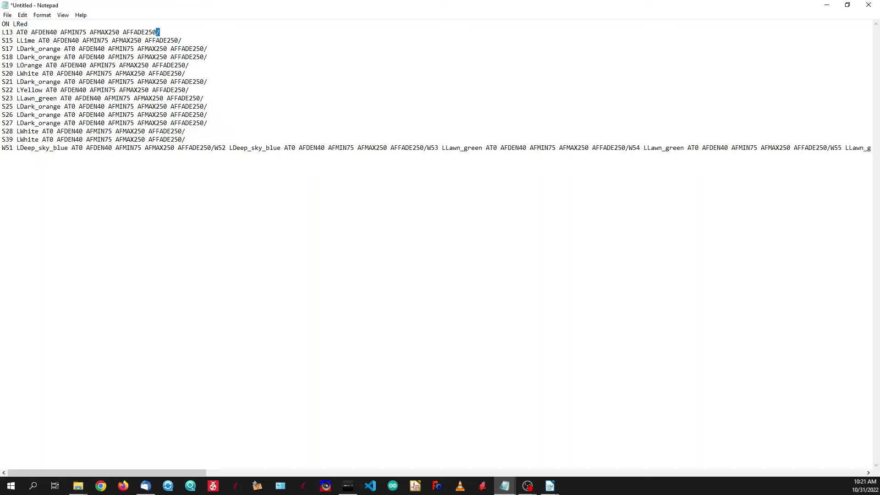
left_click_drag(3, 41, 13, 41)
left_click_drag(17, 41, 179, 41)
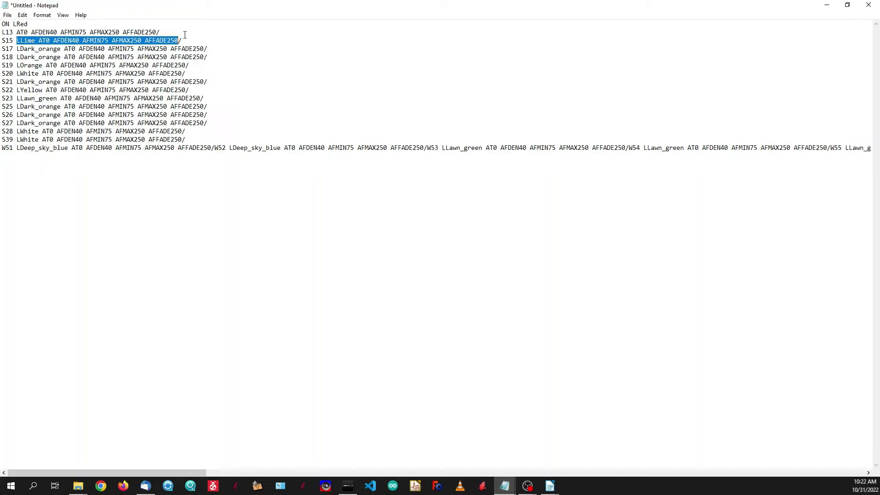
Step: Add S15| in front of L13 so that both triggers share the same effect
left_click(185, 35)
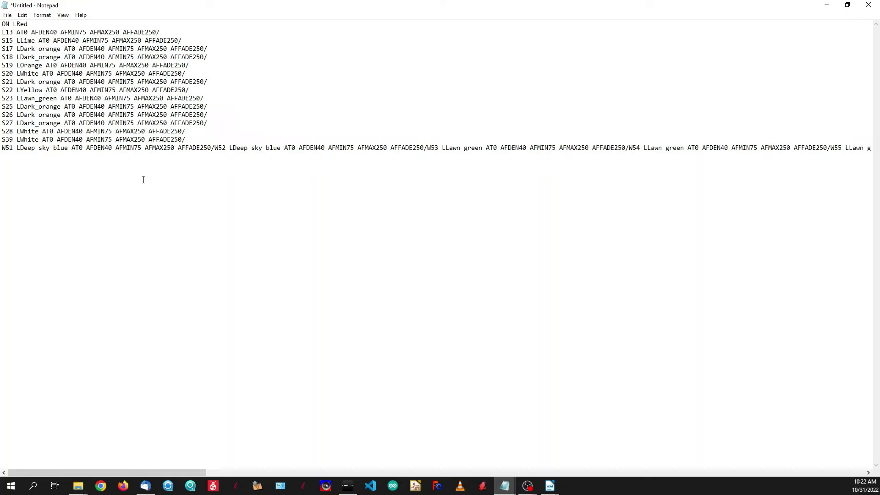
type("S15")
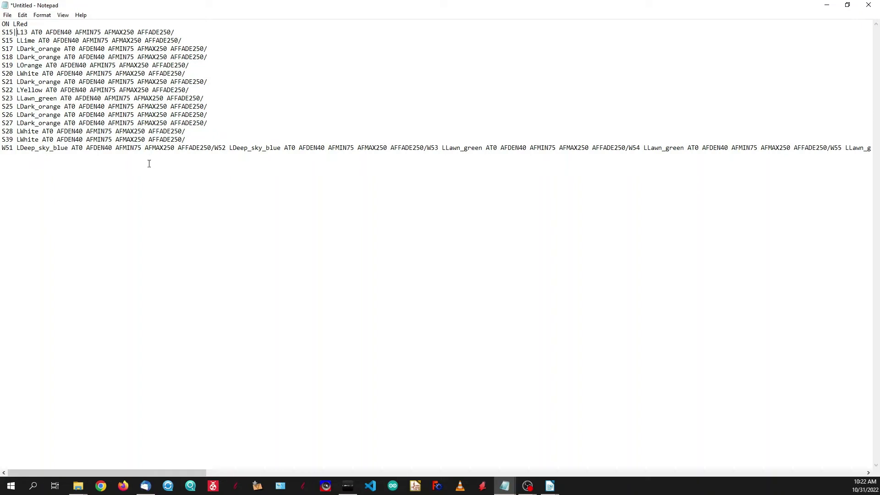
left_click(193, 28)
Step: Compare the combined S15|L13 line with the separate S15 LLime line by highlighting their effect parameters
left_click_drag(2, 32, 177, 32)
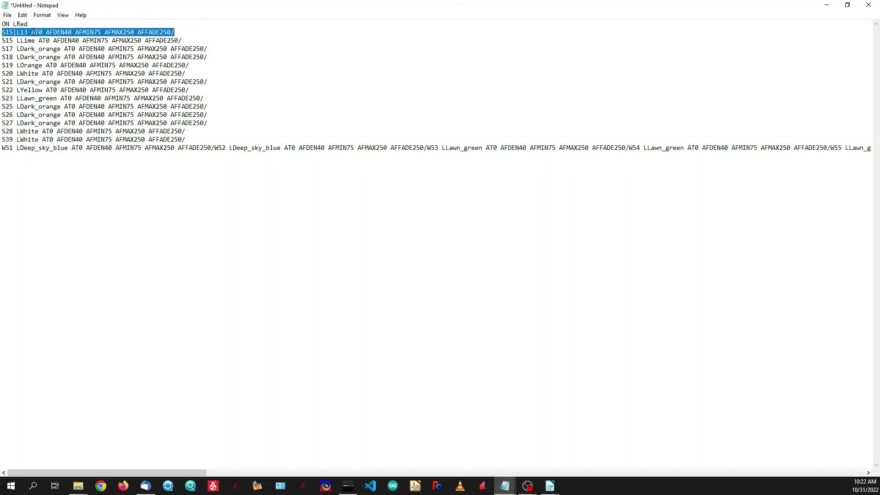
left_click_drag(33, 32, 172, 32)
left_click(3, 41)
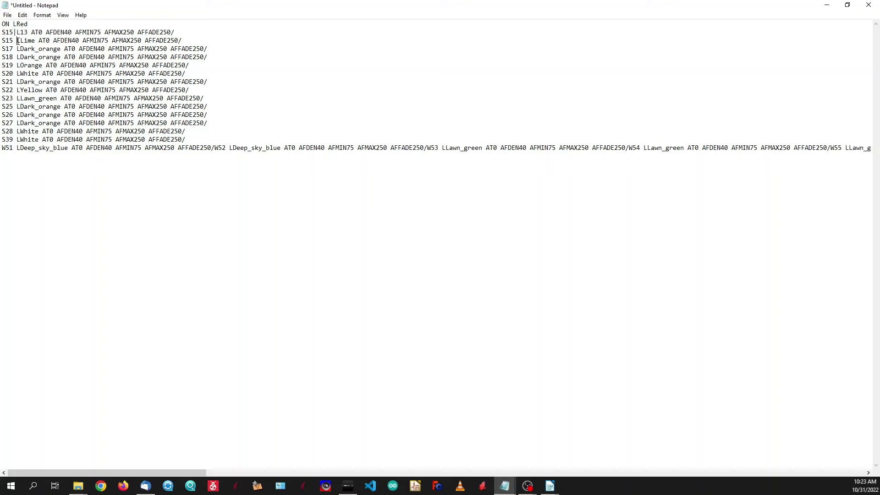
left_click_drag(17, 41, 178, 42)
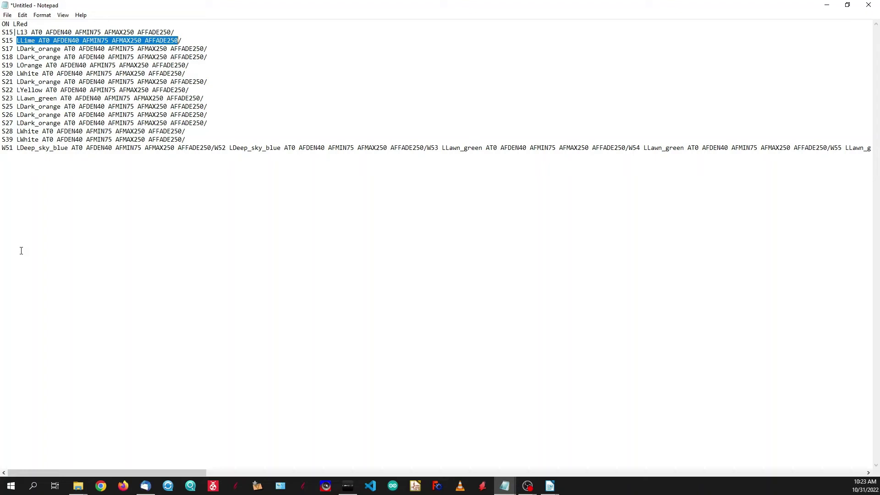
left_click(45, 210)
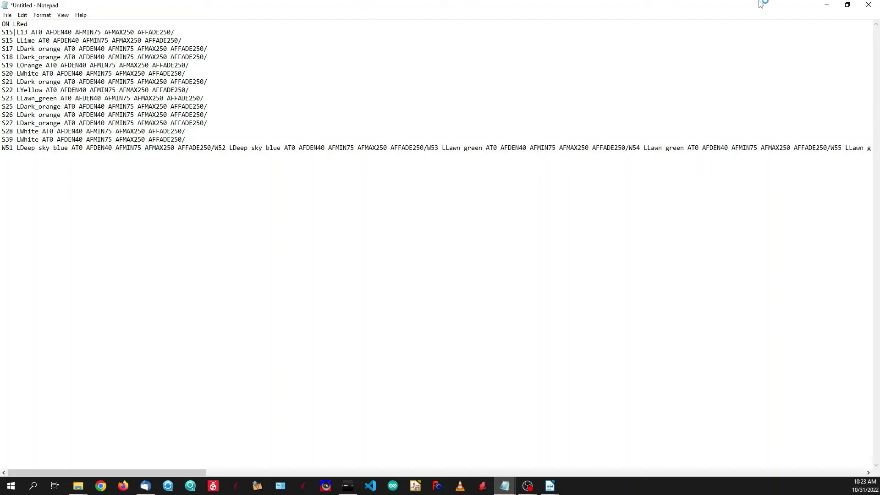
Step: Minimize Notepad, return to the Config Viewer in LibreOffice Writer and retrieve table 32 - America's Most Haunted - Spooky Pinball/2014
left_click(826, 5)
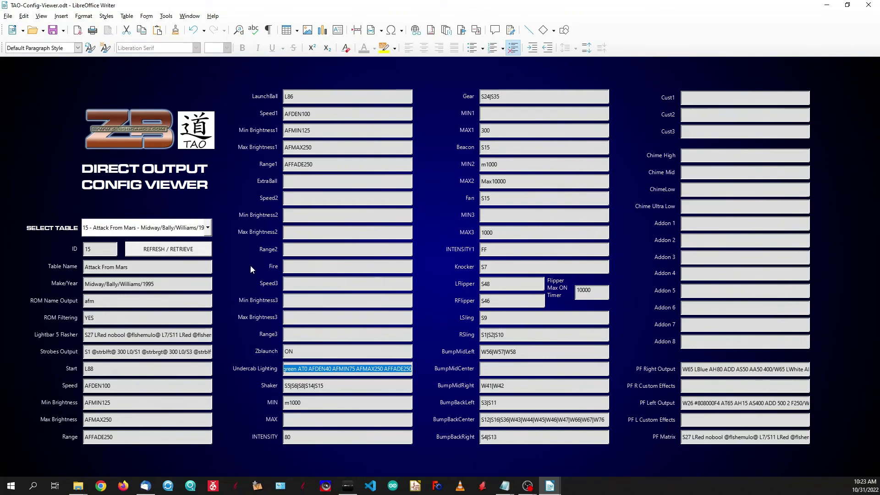
left_click(423, 369)
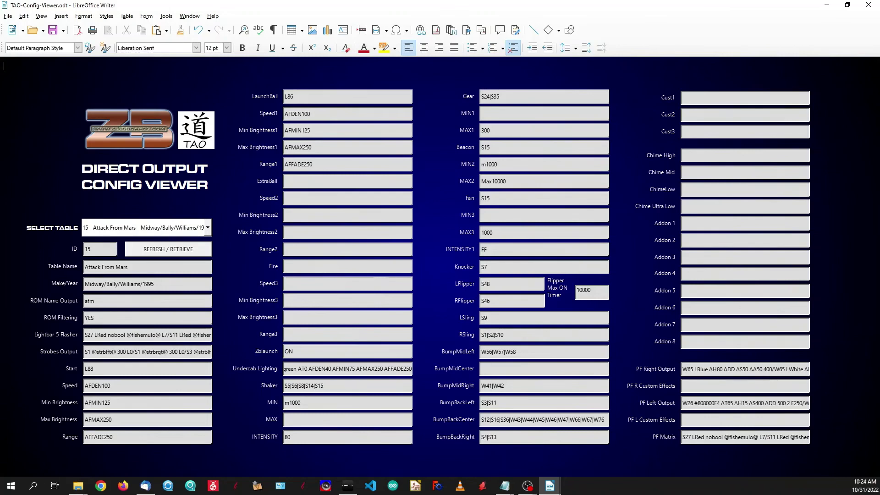
left_click(208, 229)
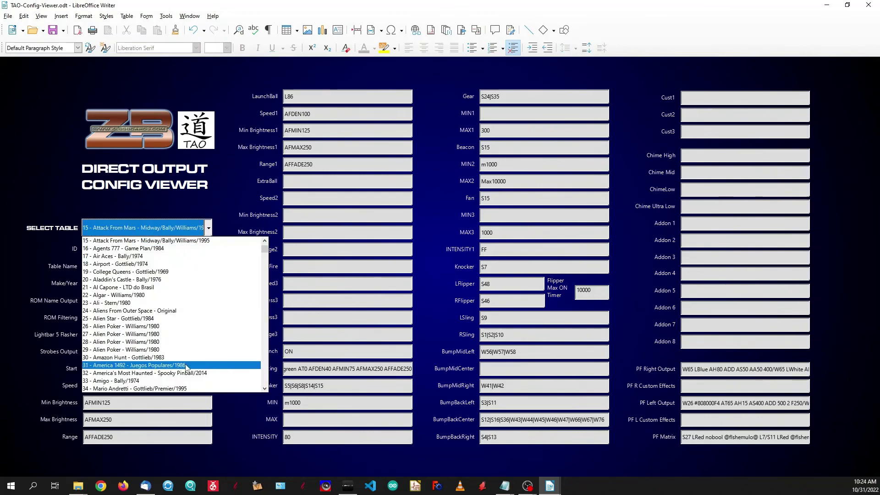
left_click(156, 373)
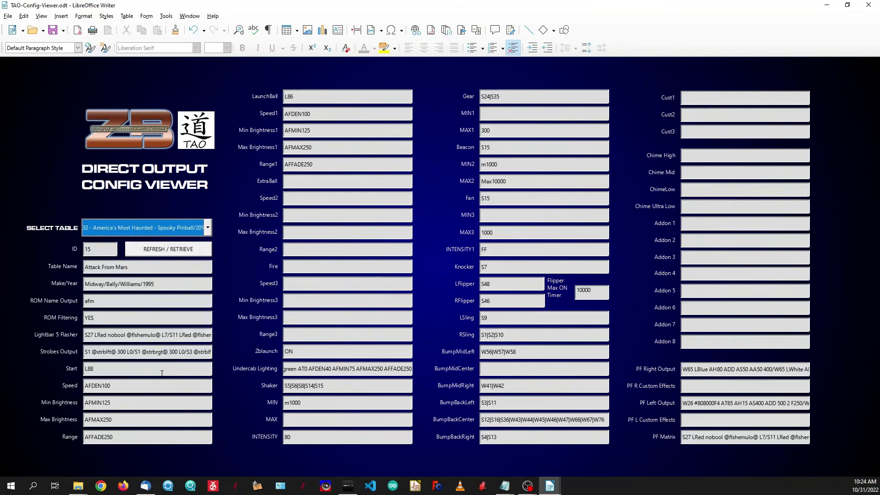
left_click(171, 253)
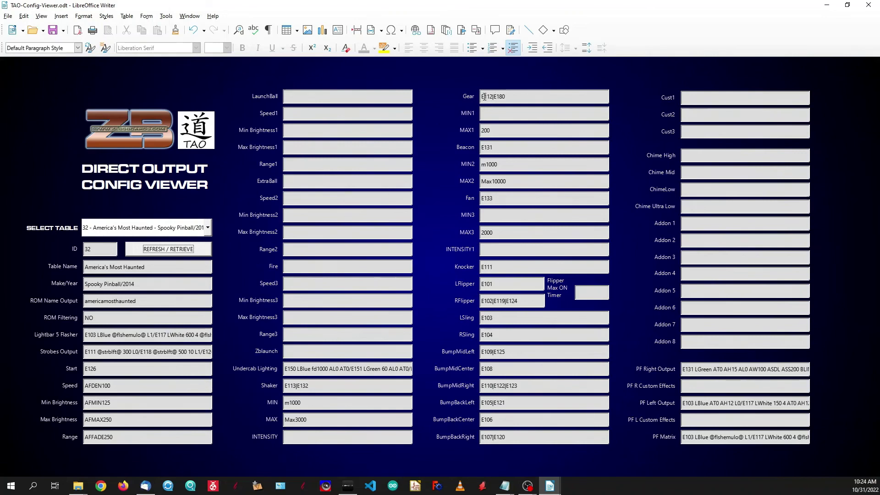
Step: Examine the Gear, MAX1, Beacon and MIN2 values for America's Most Haunted and close the viewer to return to the dashboard
left_click_drag(482, 96, 528, 97)
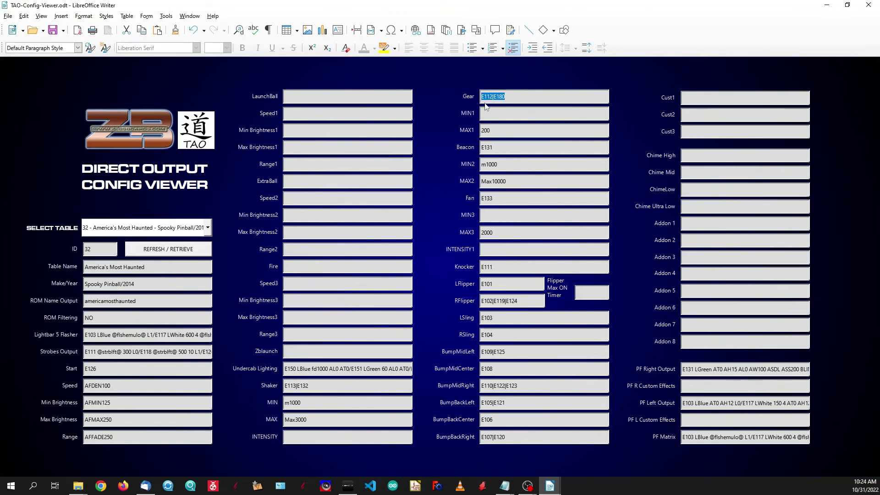
left_click(510, 97)
left_click_drag(482, 132, 503, 132)
left_click_drag(482, 147, 544, 145)
double_click(484, 166)
left_click(239, 301)
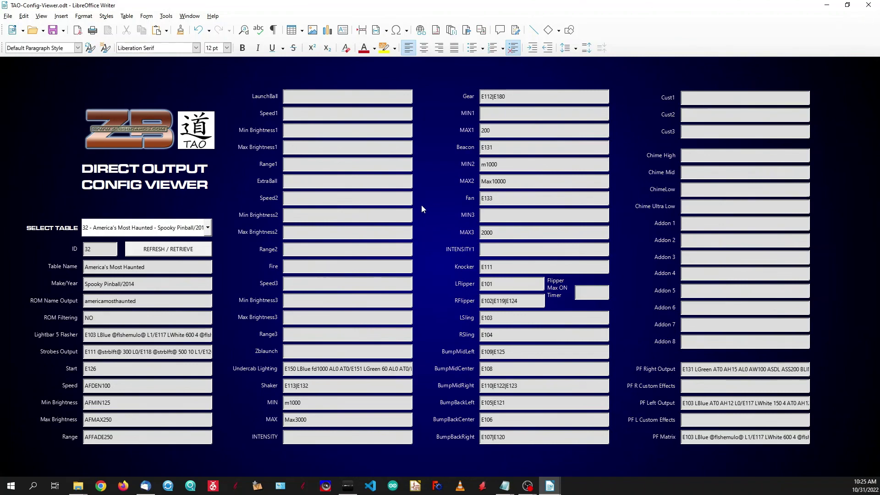
key("ctrl+w")
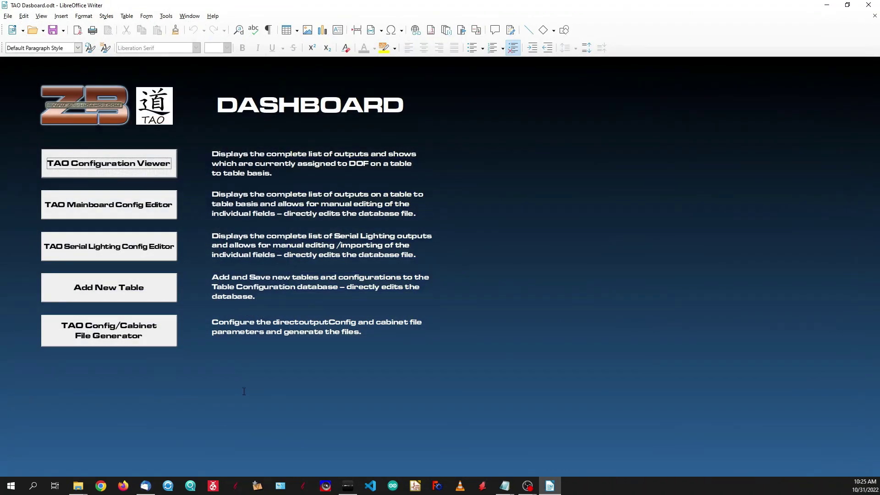